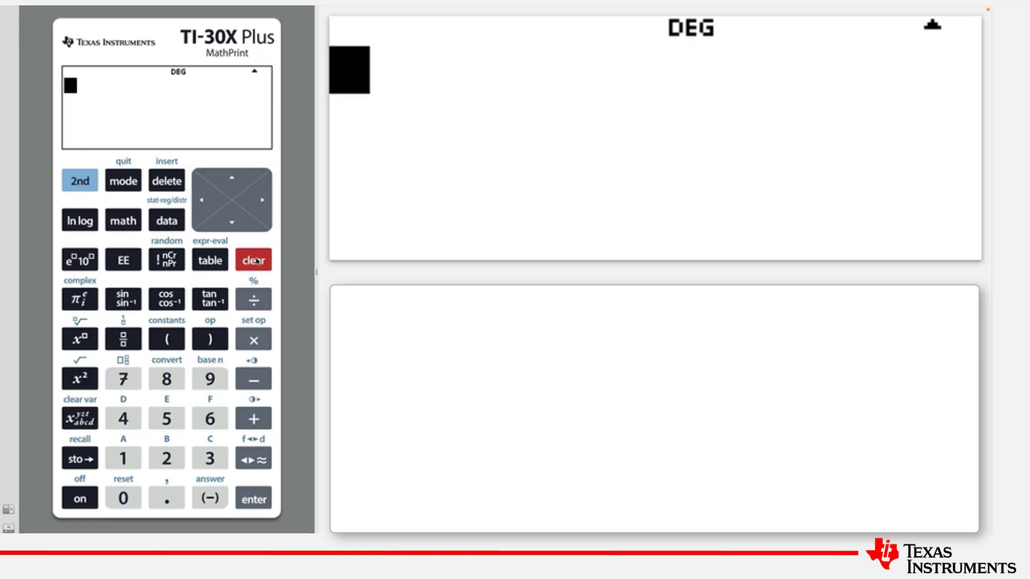
Browse the mode settings, then evaluate 1.00023456789 to get 1.000234568
click(116, 186)
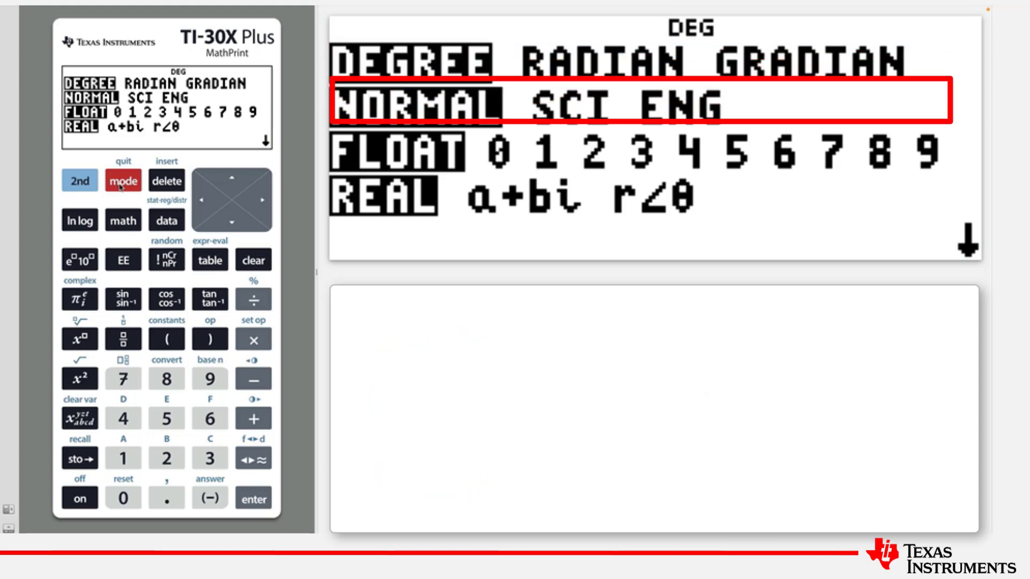
key(Down)
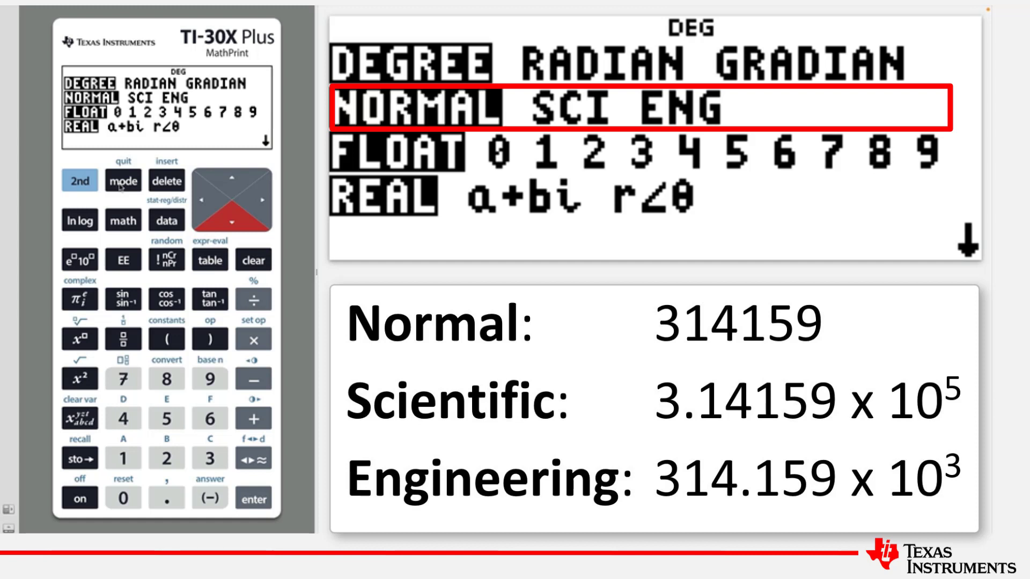
key(Down)
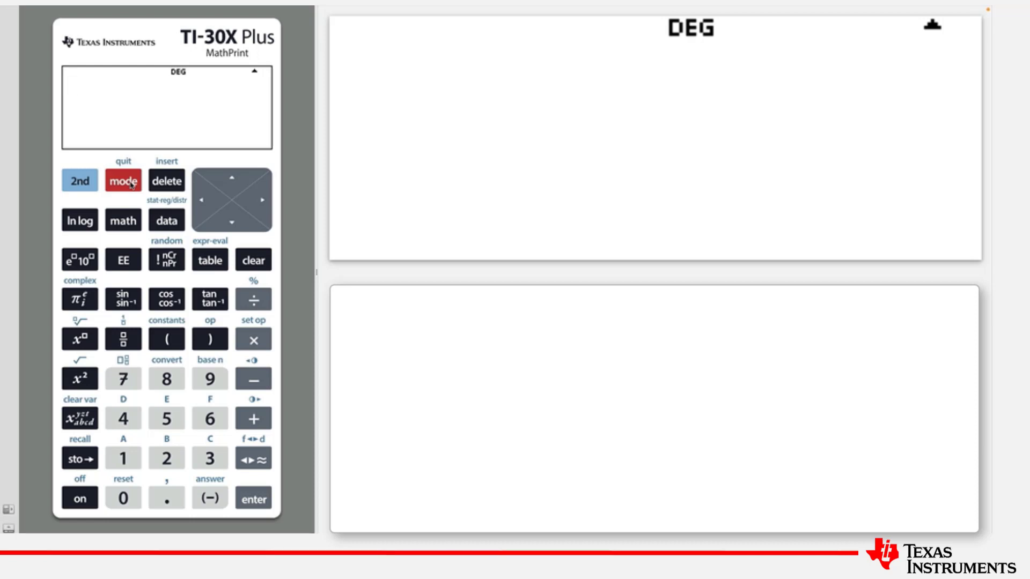
text(1.00)
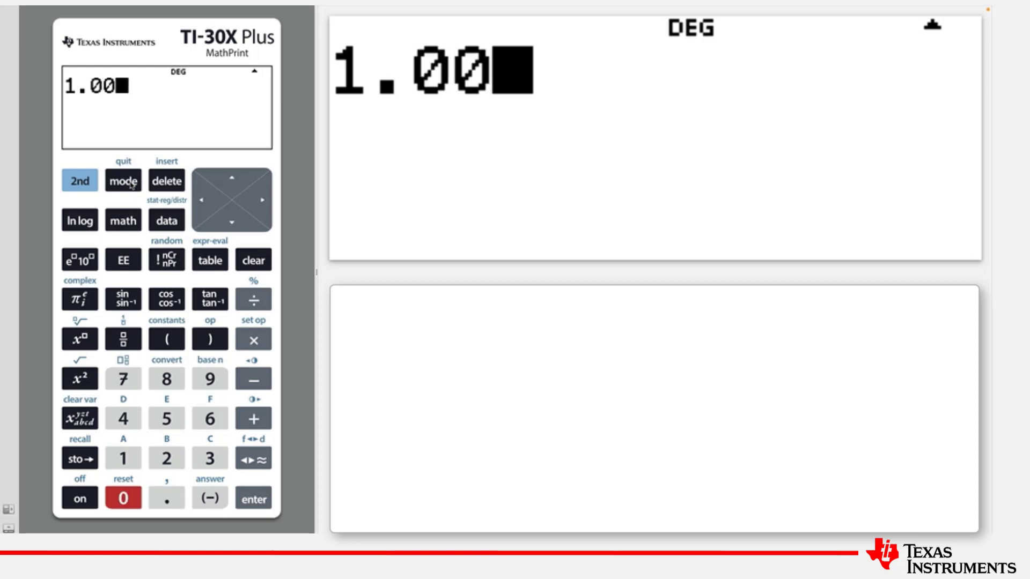
text(023)
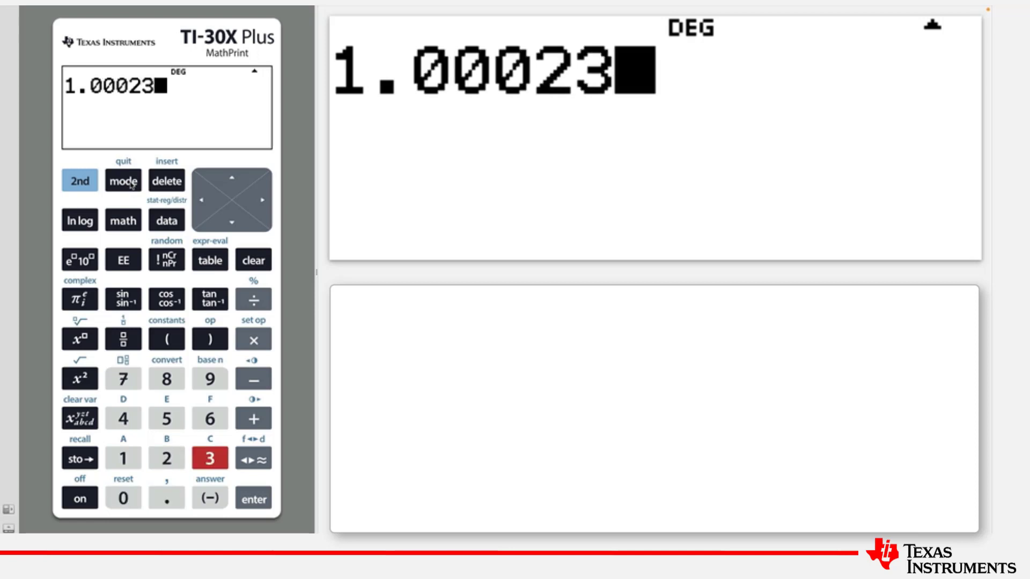
text(45)
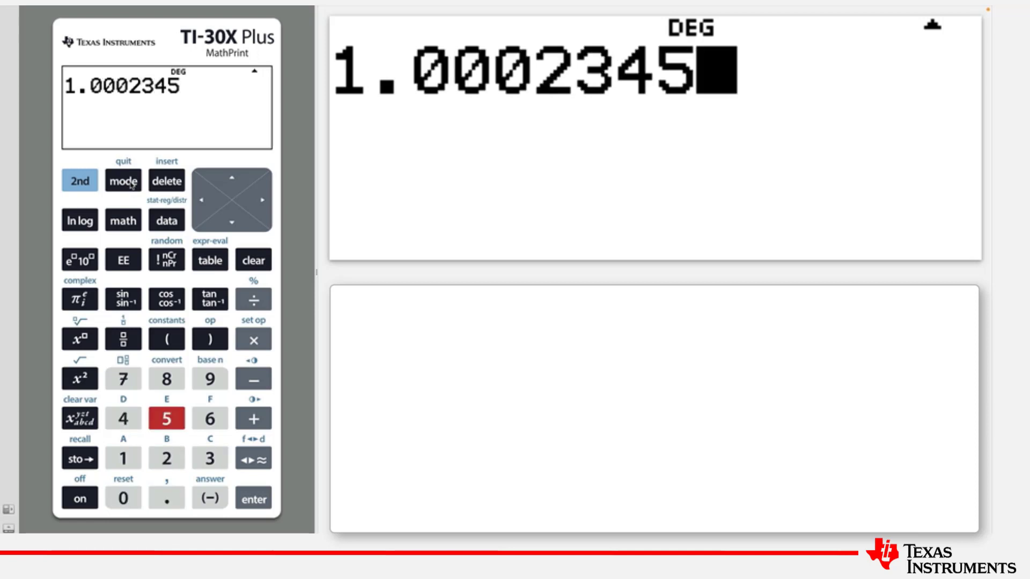
text(6789)
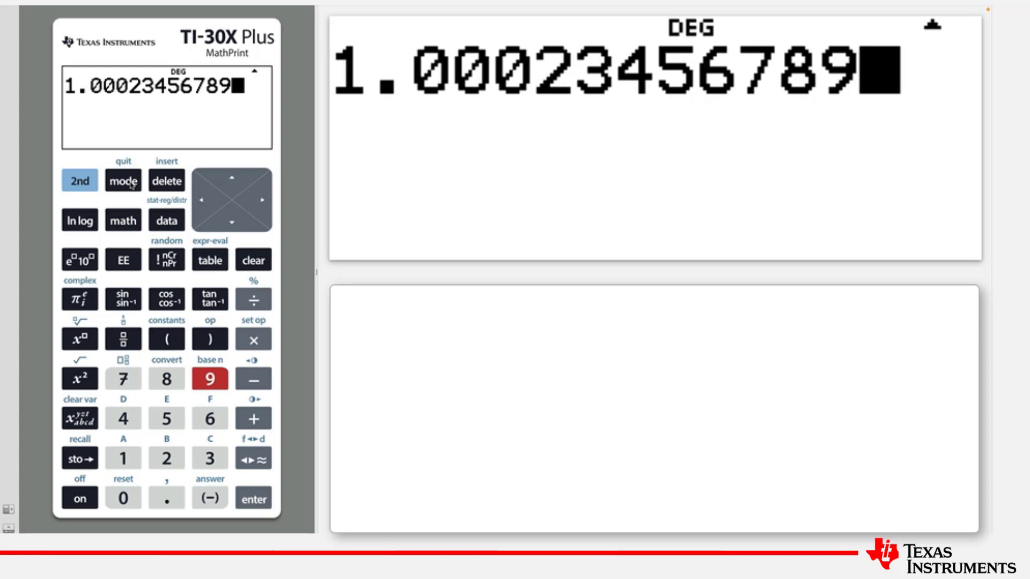
key(Return)
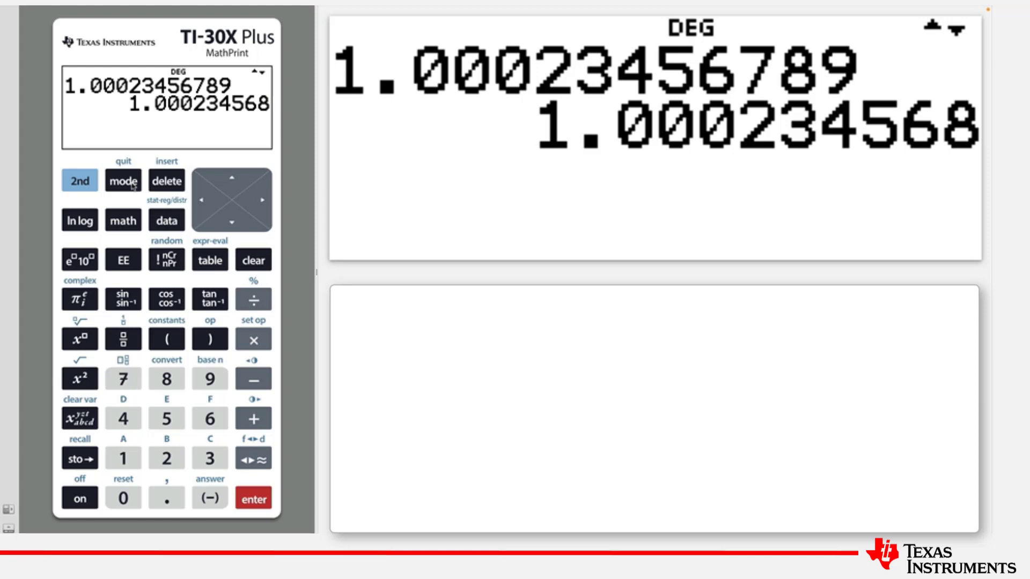
Set the decimal display to 4 fixed places and return to the home screen
click(134, 186)
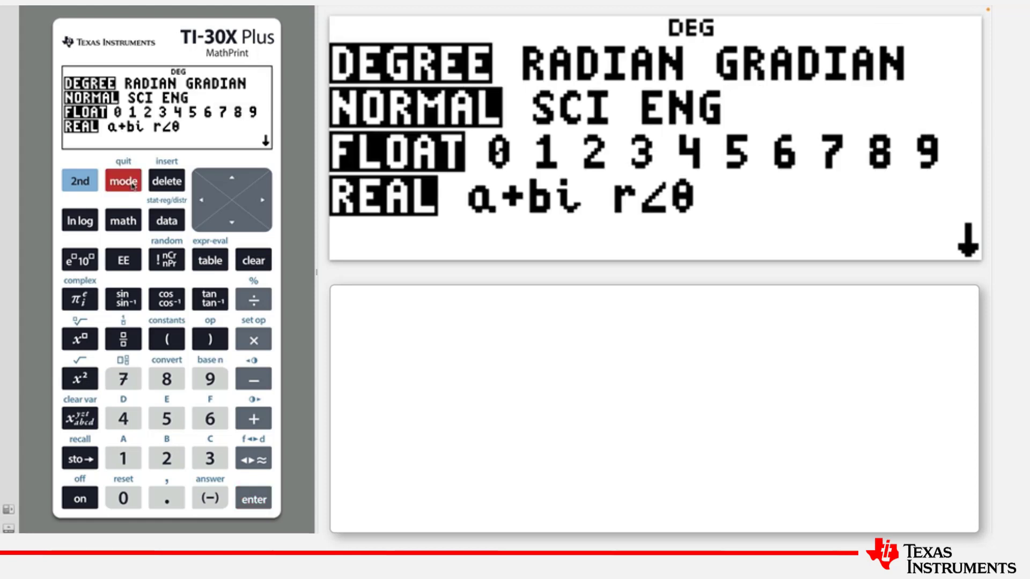
key(Down)
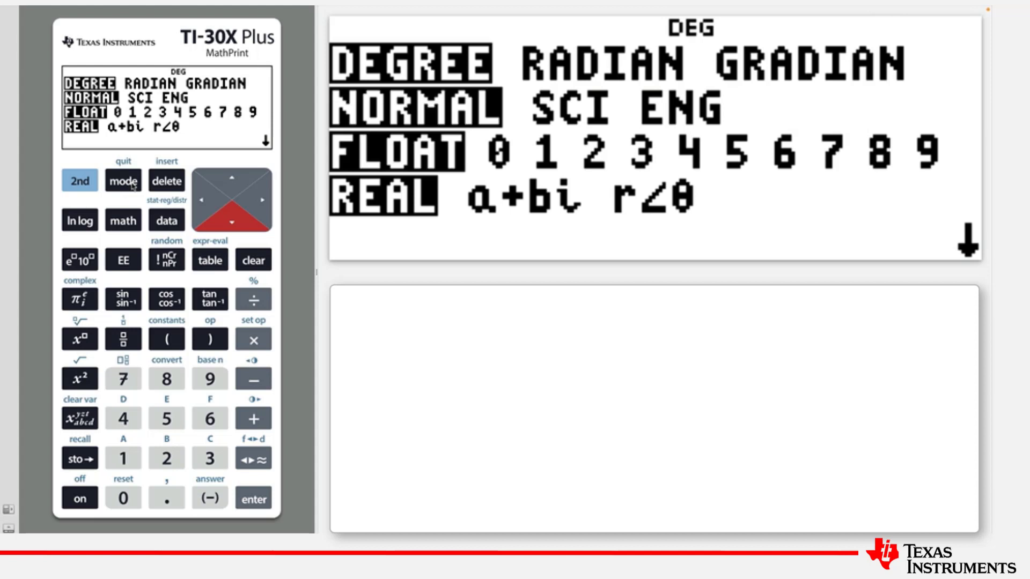
key(Right)
key(Right)
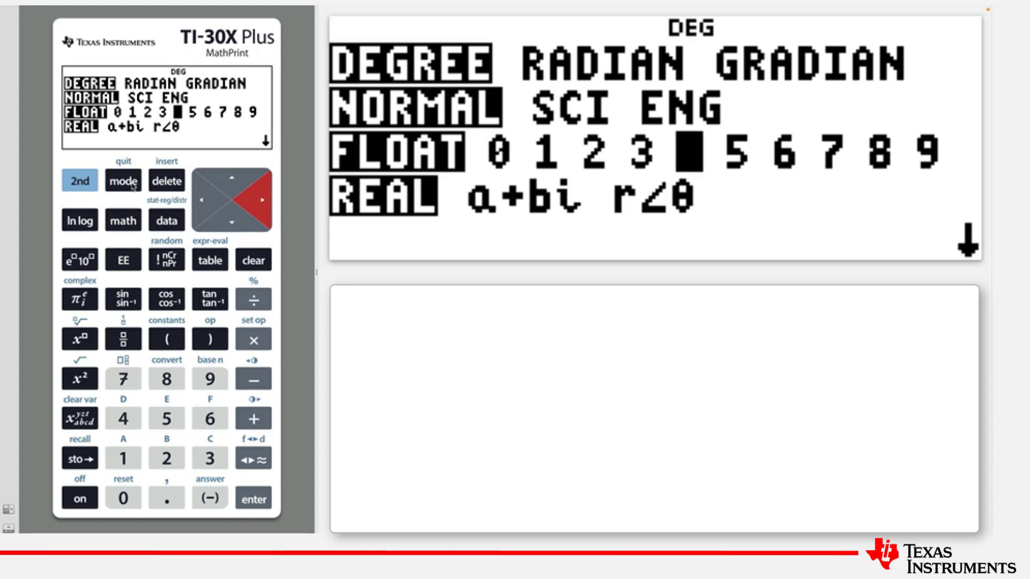
key(Return)
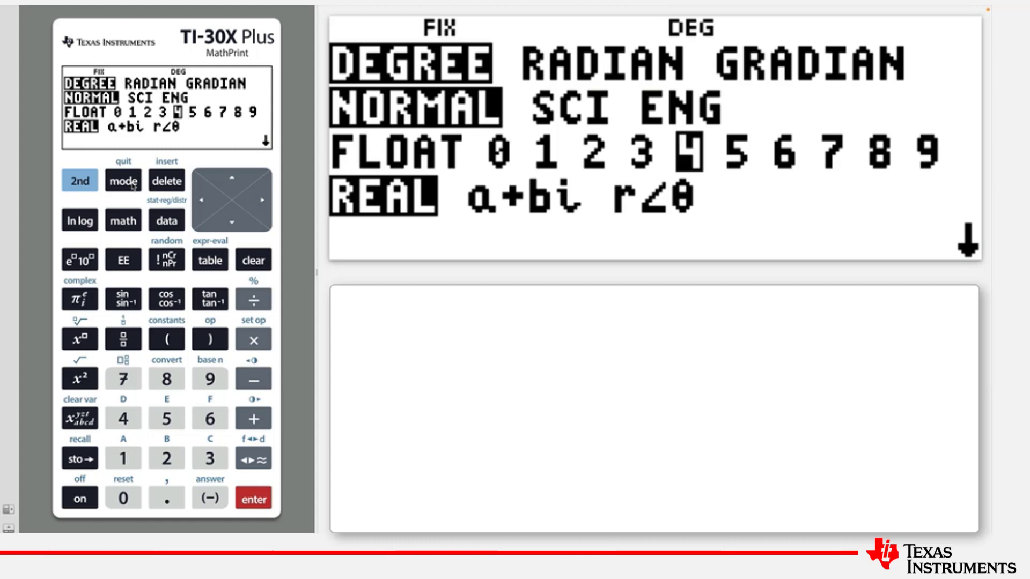
click(82, 186)
click(120, 185)
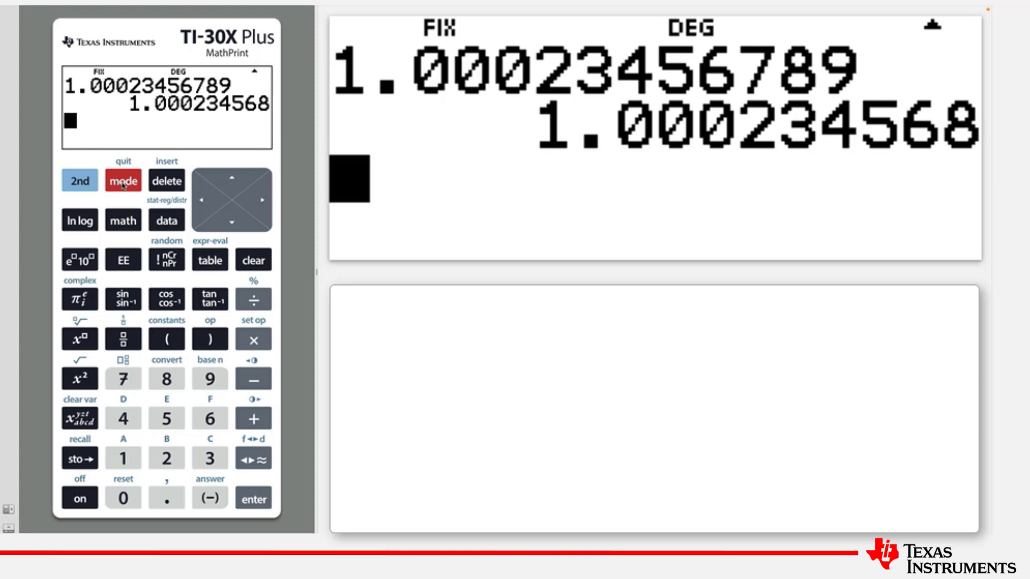
Recall 1.00023456789 from history and re-evaluate it, now showing 1.0002
key(Up)
key(Up)
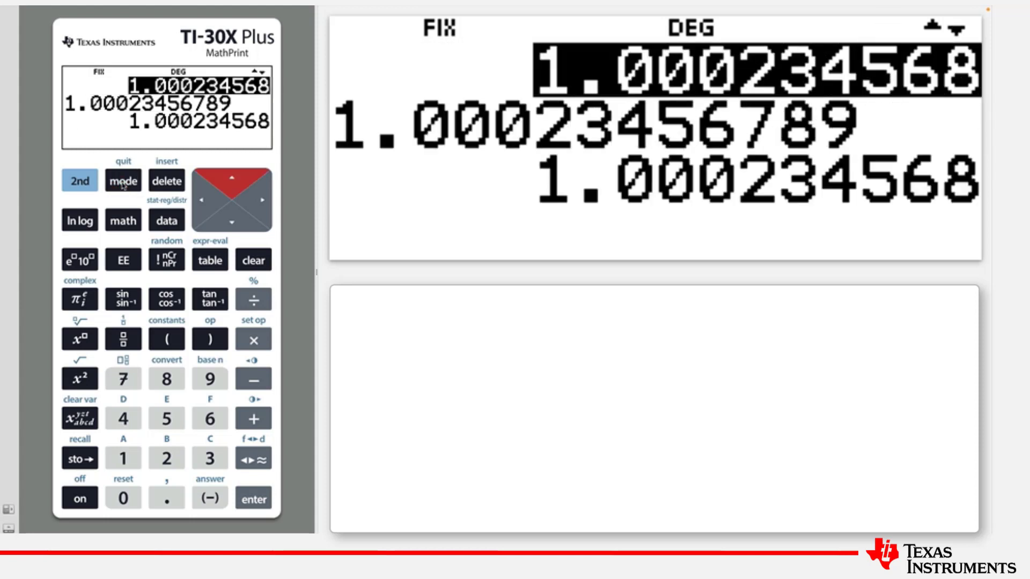
key(Down)
key(Return)
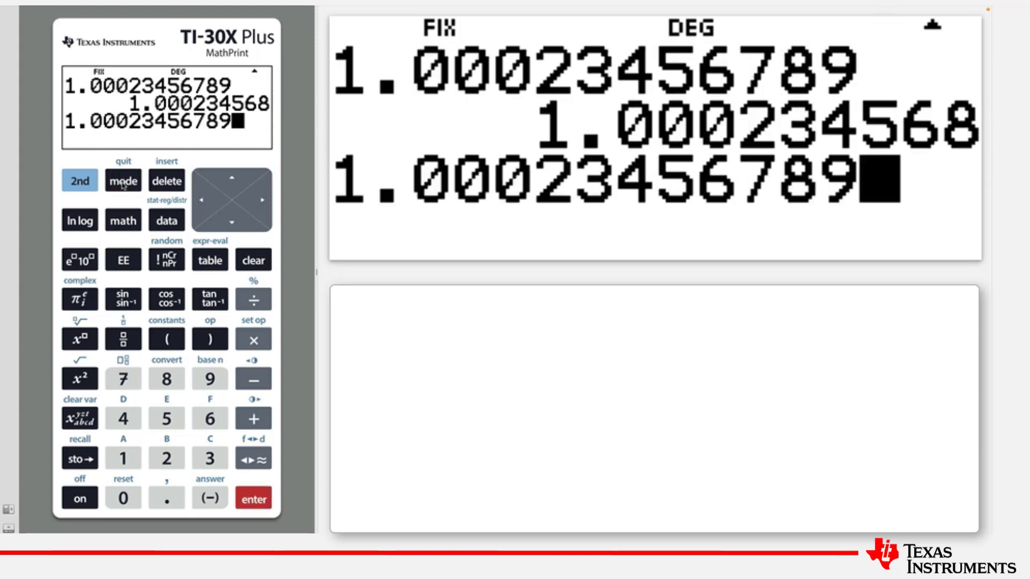
key(Return)
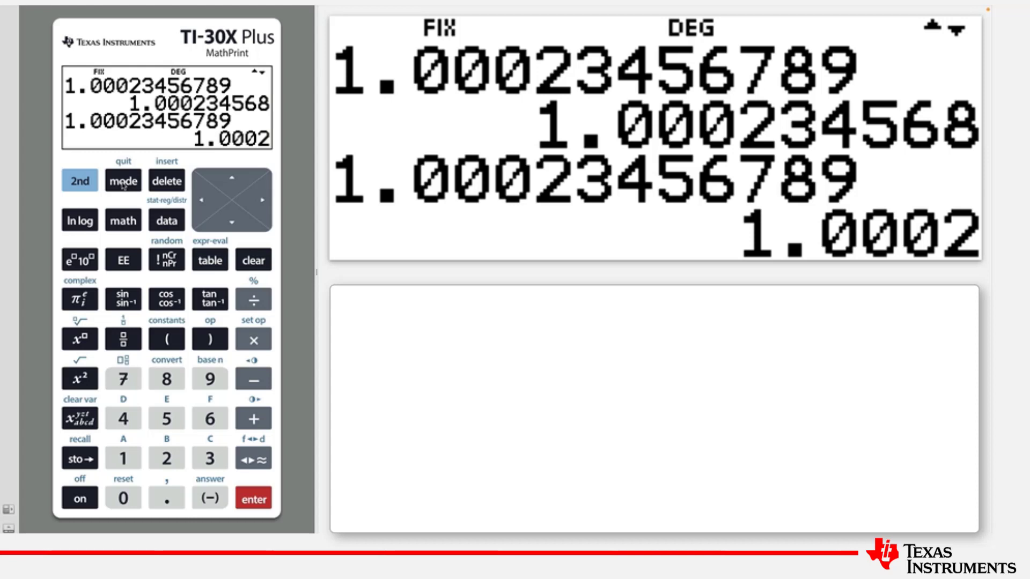
Switch the decimal setting back to FLOAT and move down to the MATHPRINT/CLASSIC row
click(123, 182)
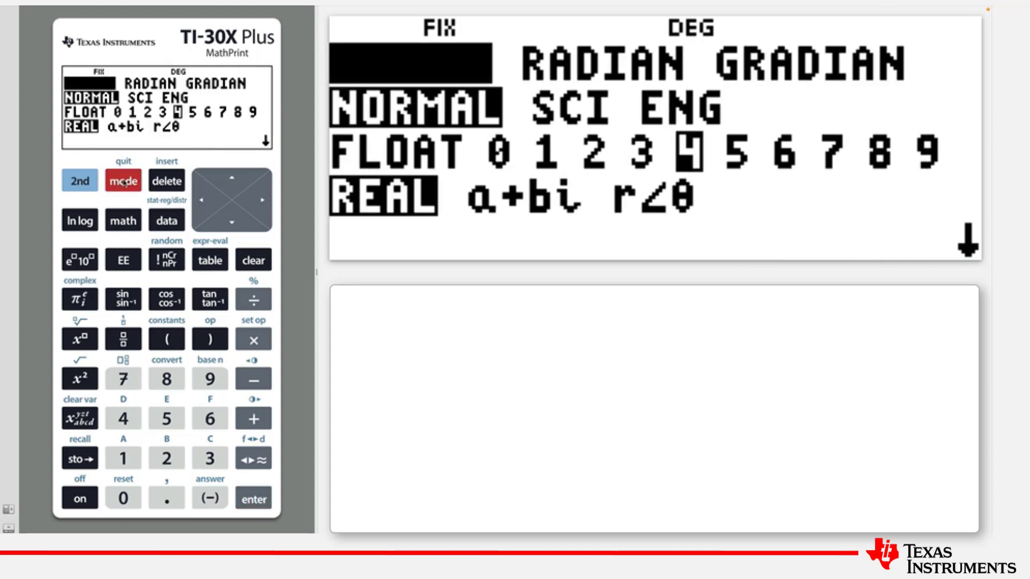
key(Down)
key(Down)
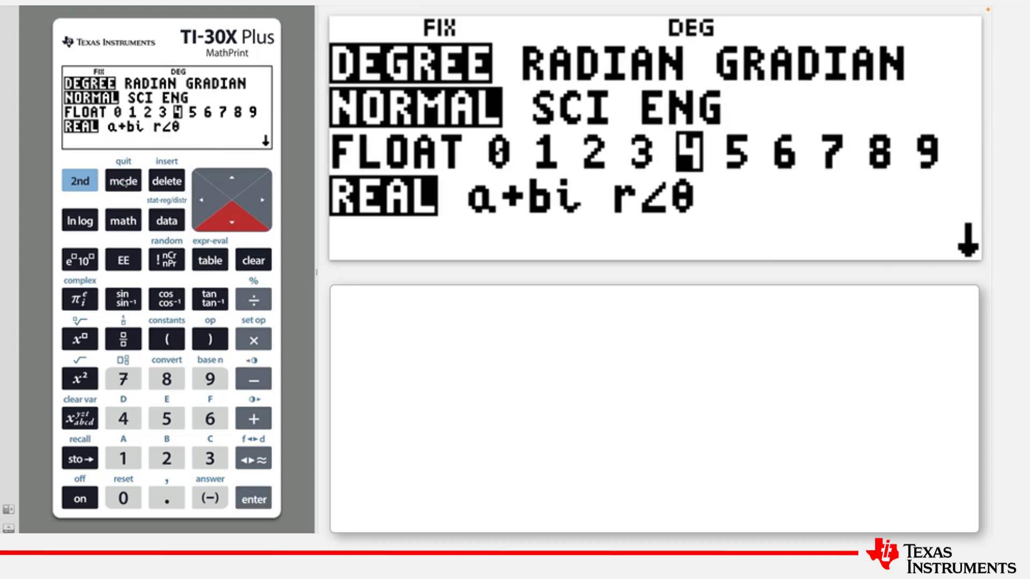
key(Left)
key(Left)
key(Left)
key(Left)
key(Left)
key(Return)
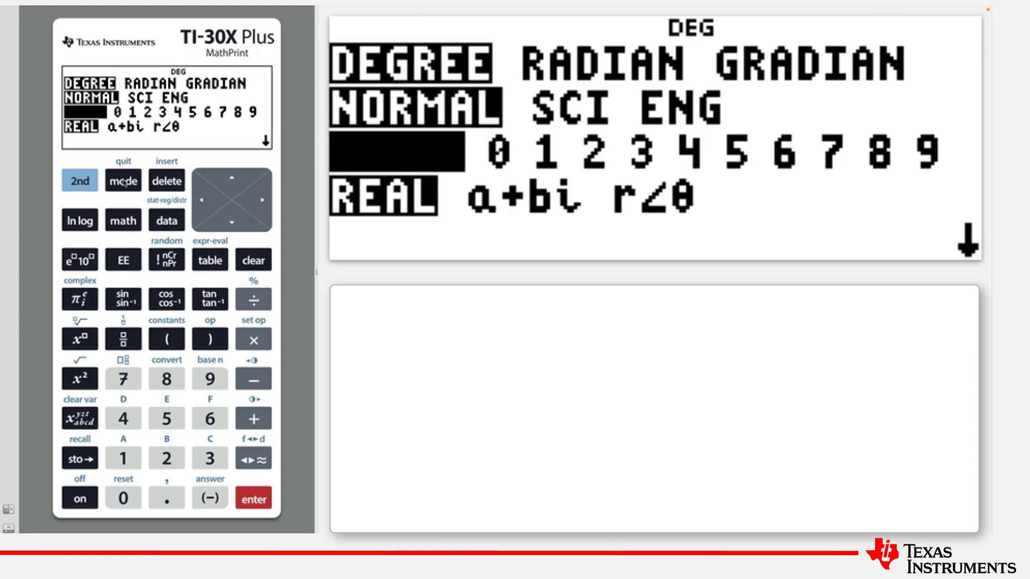
key(Down)
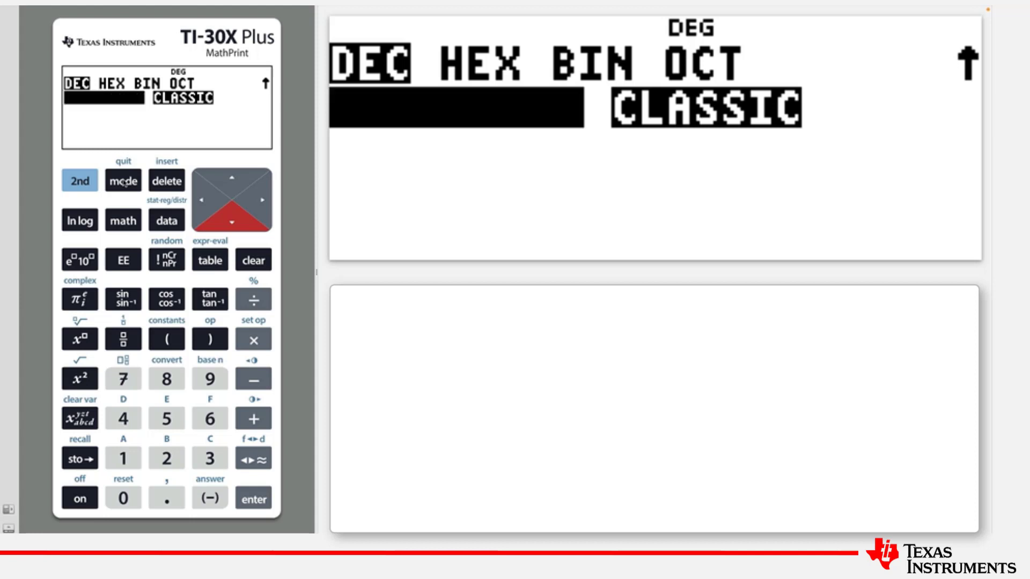
Choose MATHPRINT display mode and quit to the home screen
key(Return)
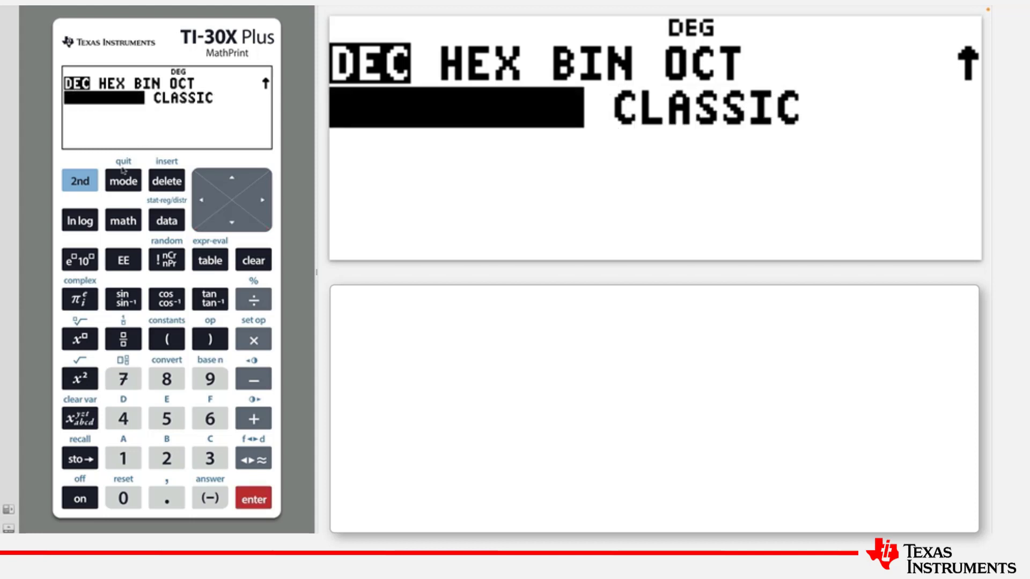
click(86, 181)
click(129, 181)
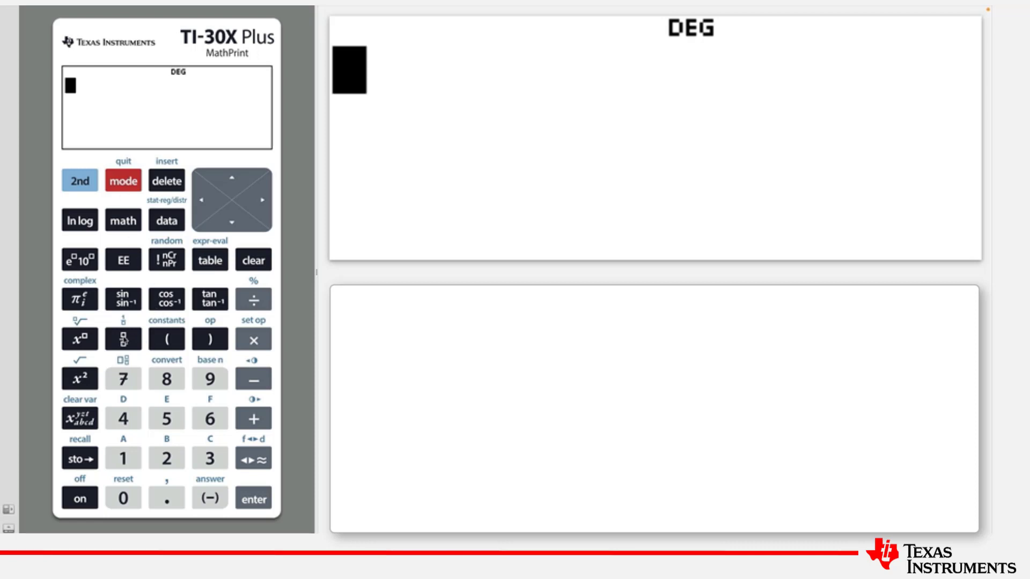
Enter the stacked fraction 1/4 raised to the power 3 and evaluate it to 1/64
click(124, 340)
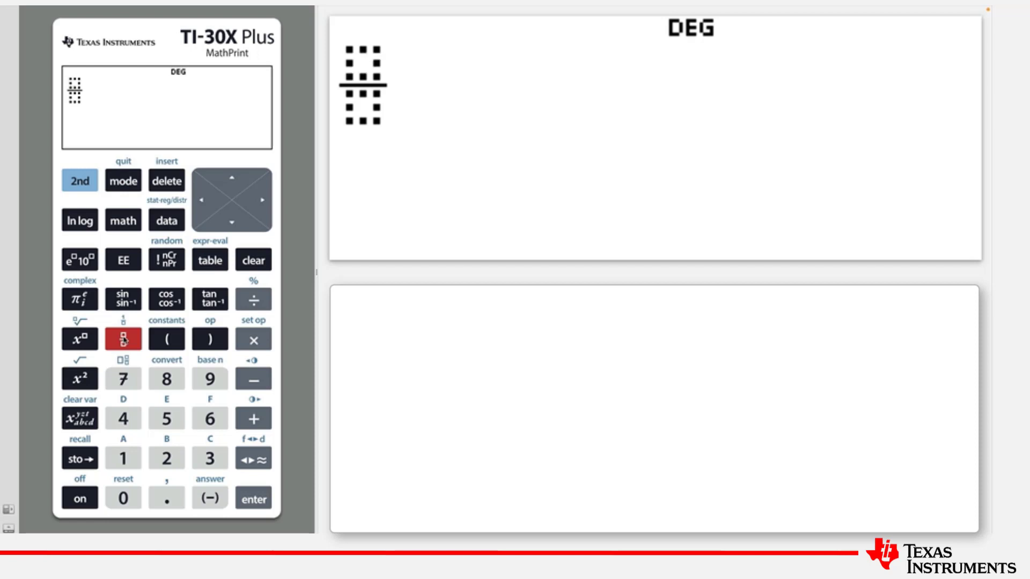
text(1)
key(Down)
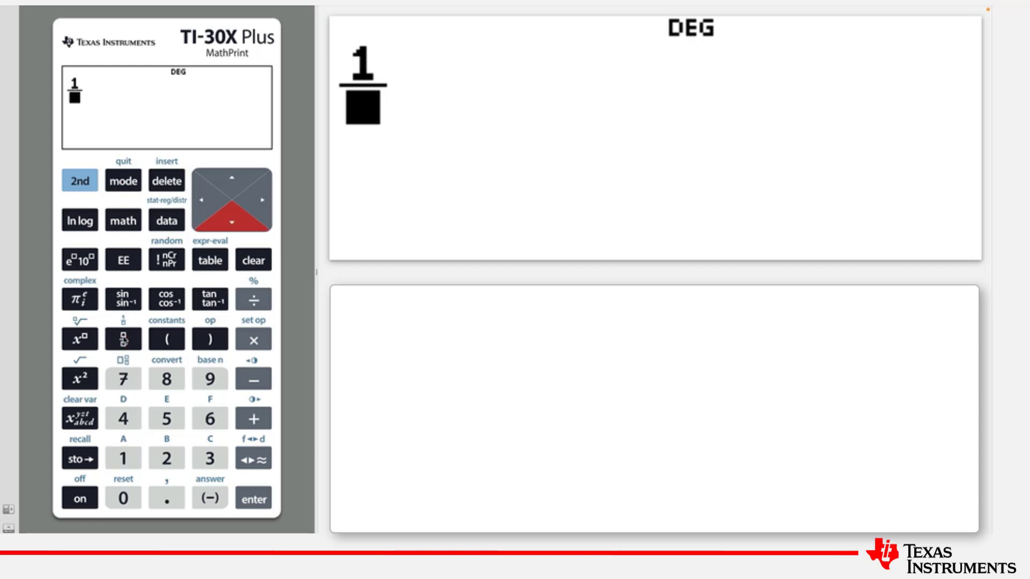
text(4)
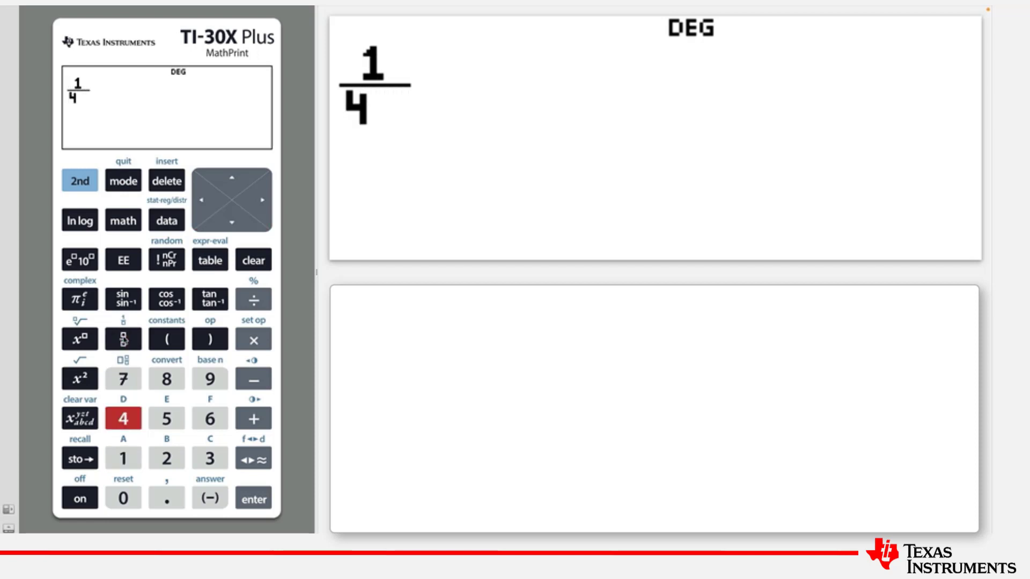
key(Right)
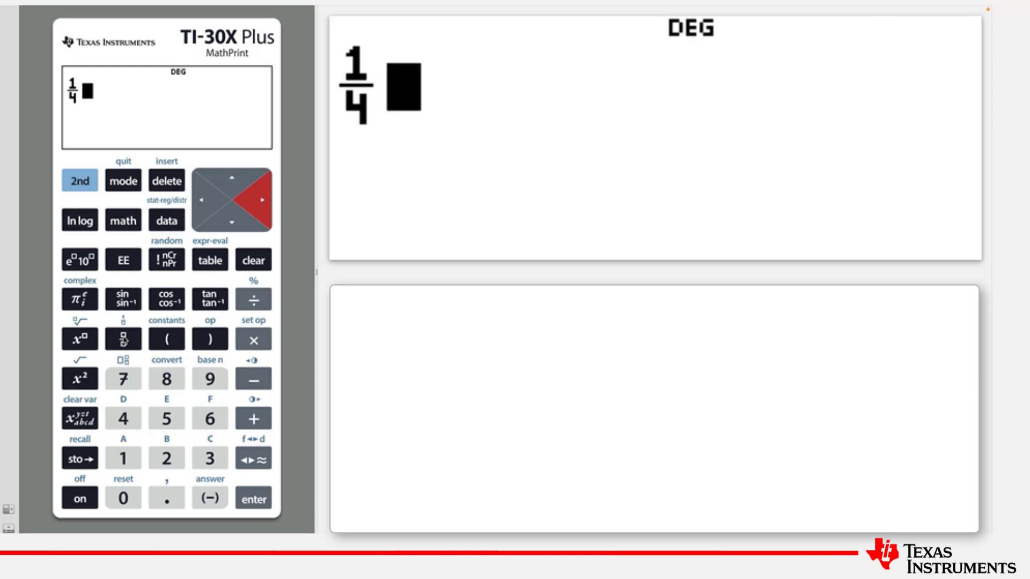
click(77, 342)
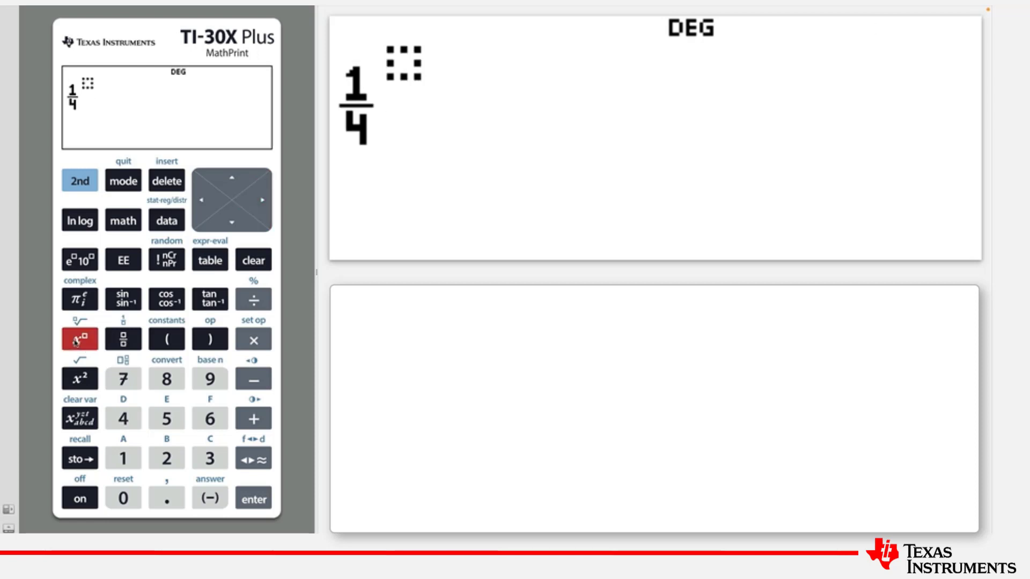
text(3)
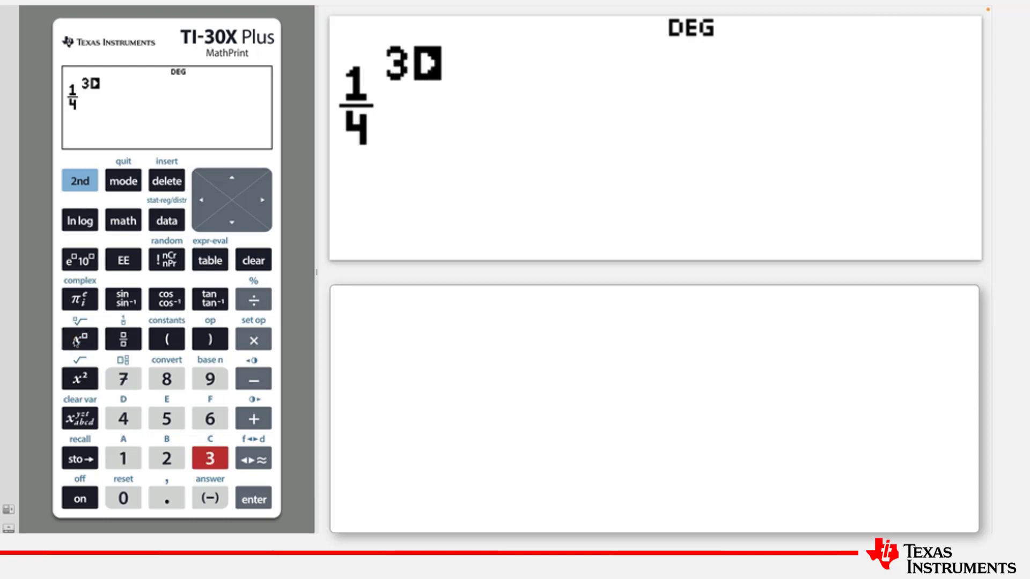
key(Return)
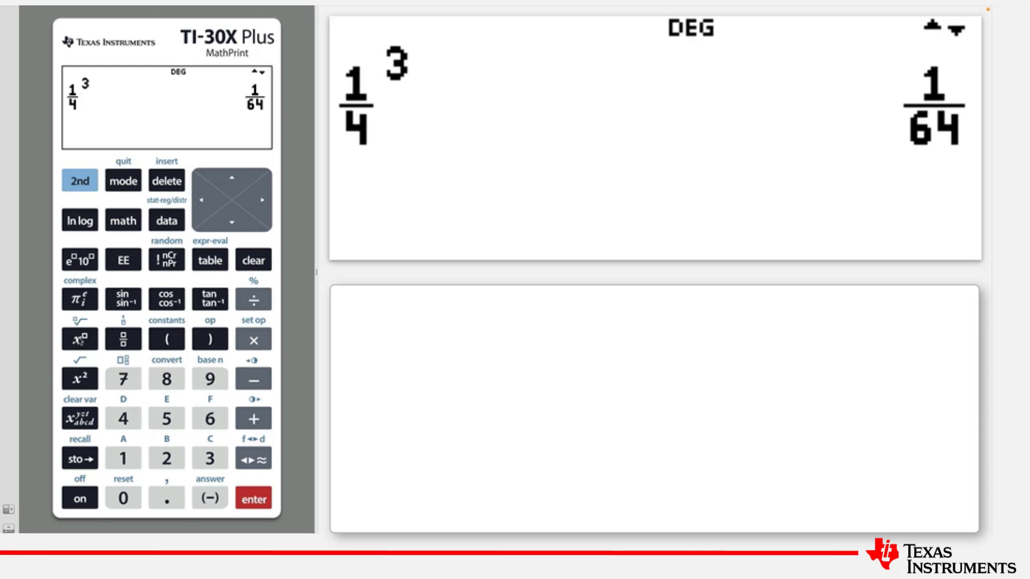
Select CLASSIC on the MATHPRINT/CLASSIC mode row, then quit to a blank home screen
click(130, 185)
key(Down)
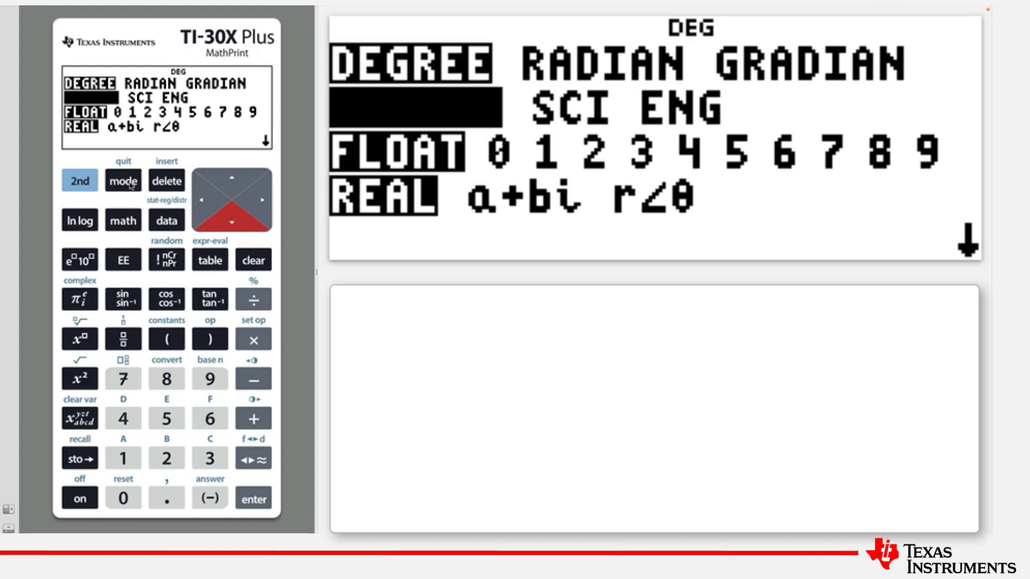
key(Down)
key(Down)
key(Down)
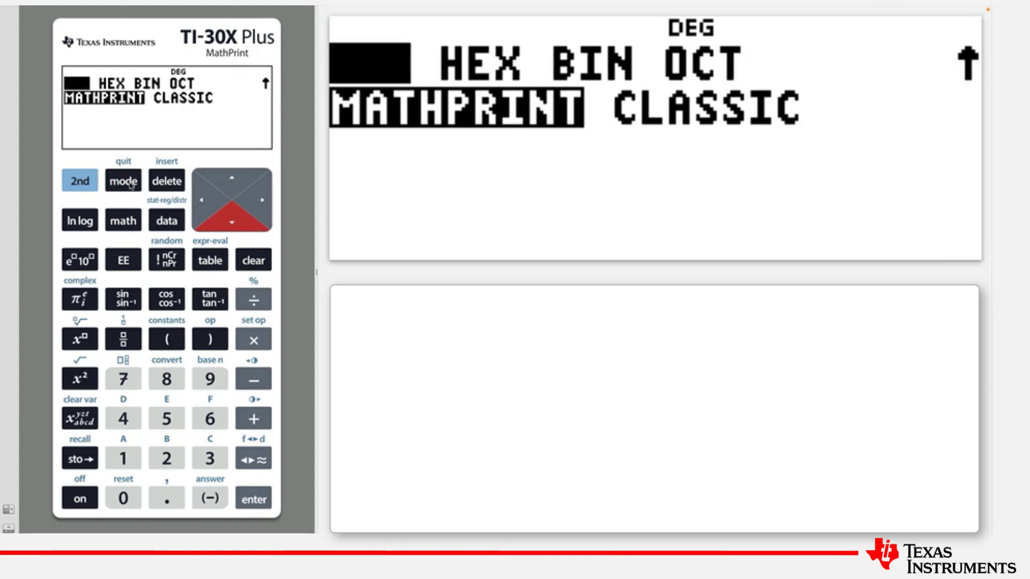
key(Down)
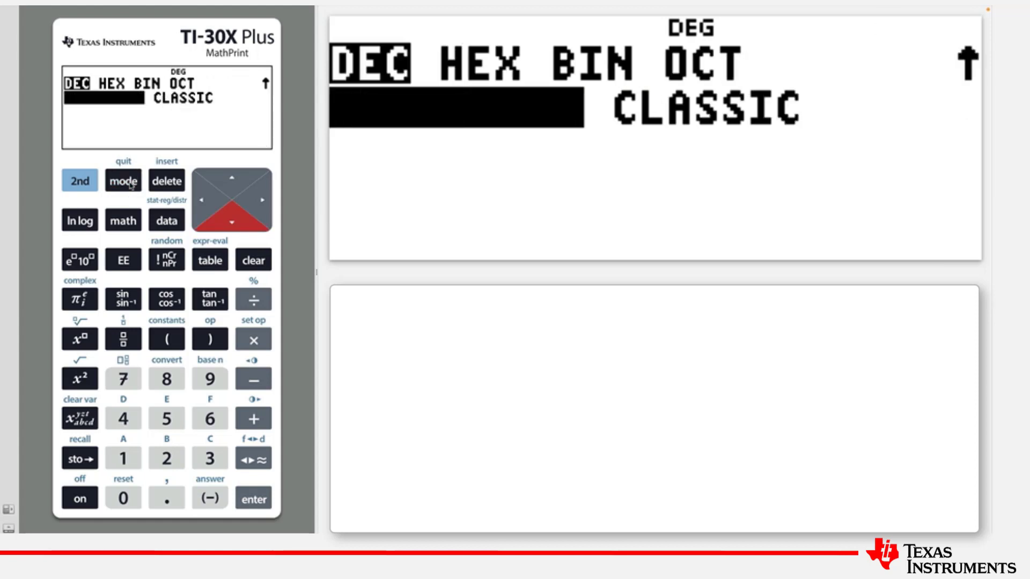
key(Right)
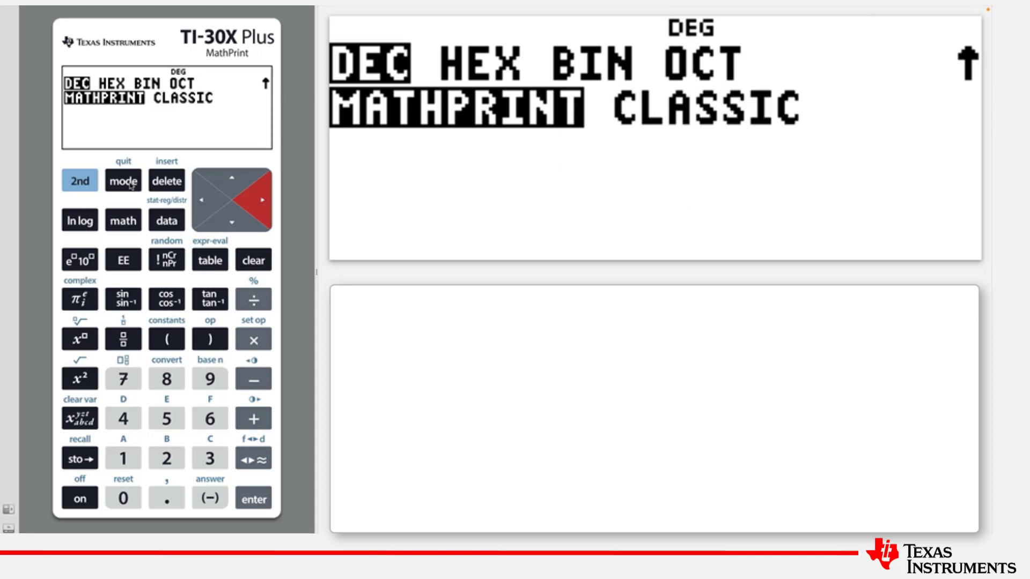
key(Return)
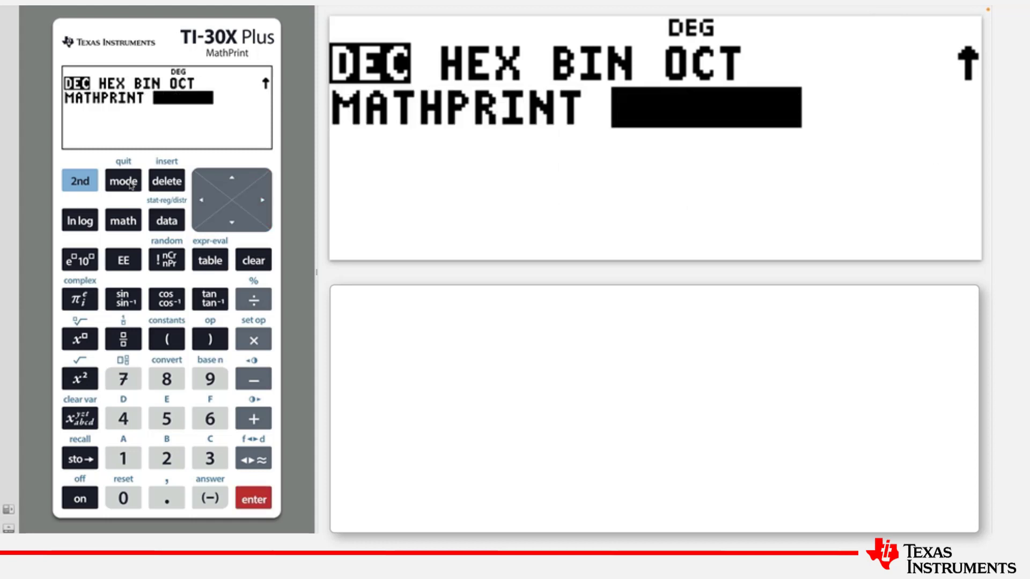
key(shift)
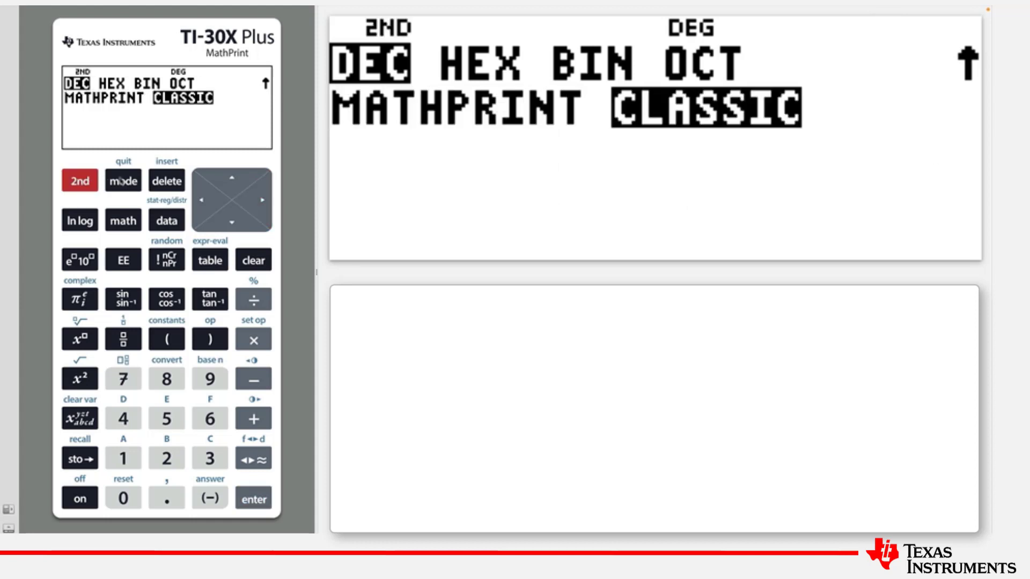
click(120, 180)
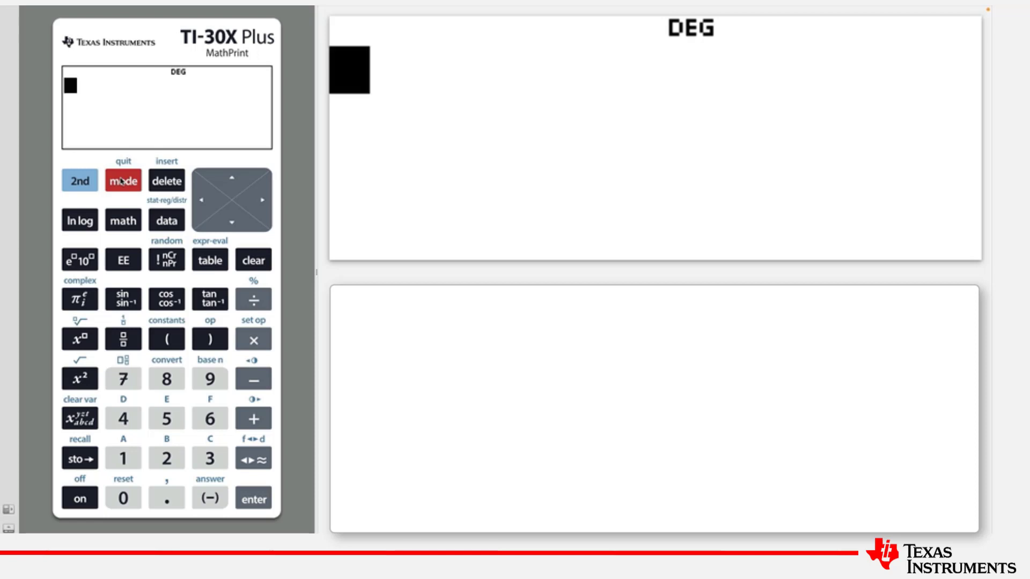
Evaluate (1/4)^3 in Classic to get 0.015625, then convert it to the fraction 1/64
text(()
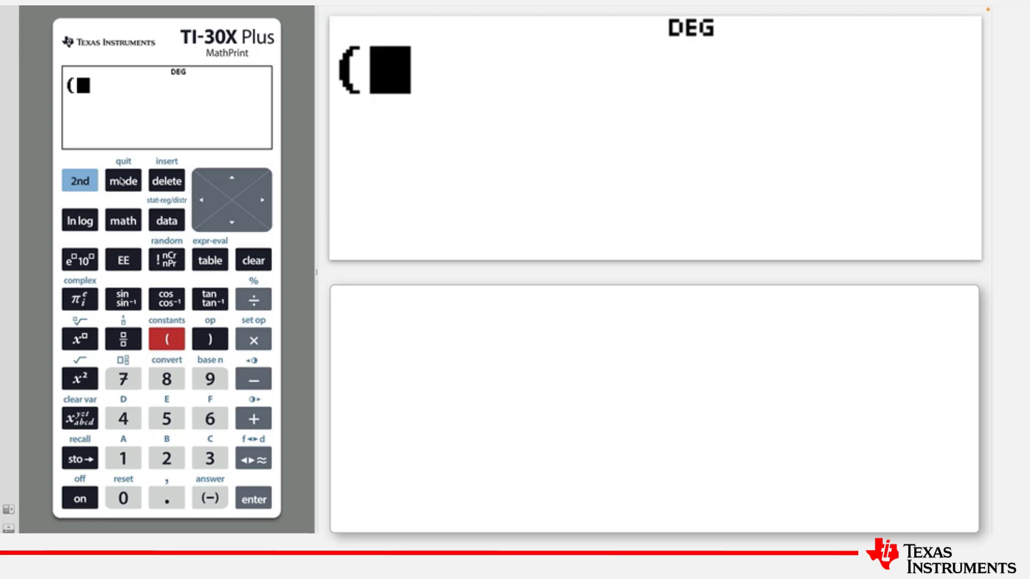
text(1/4))
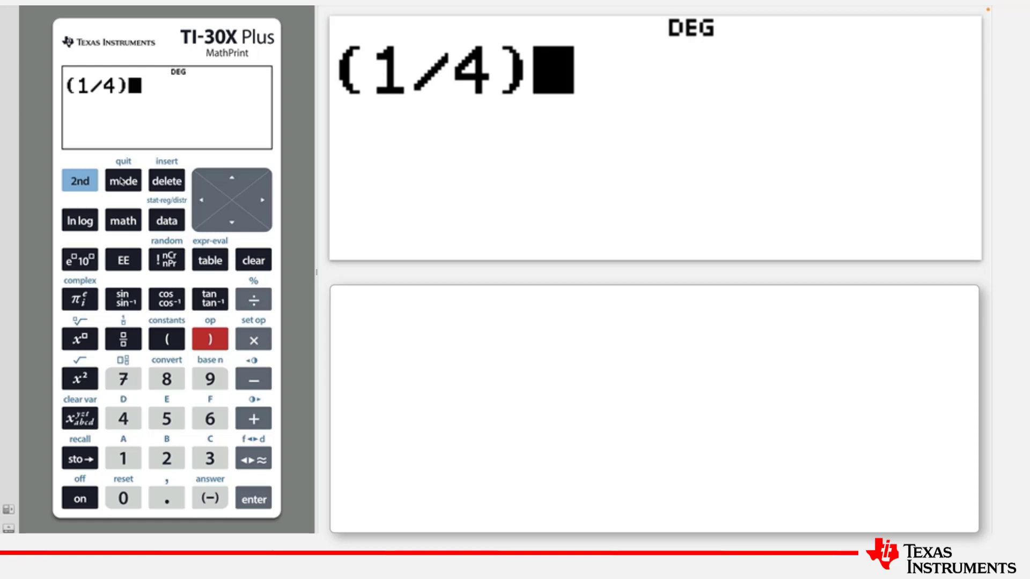
click(80, 342)
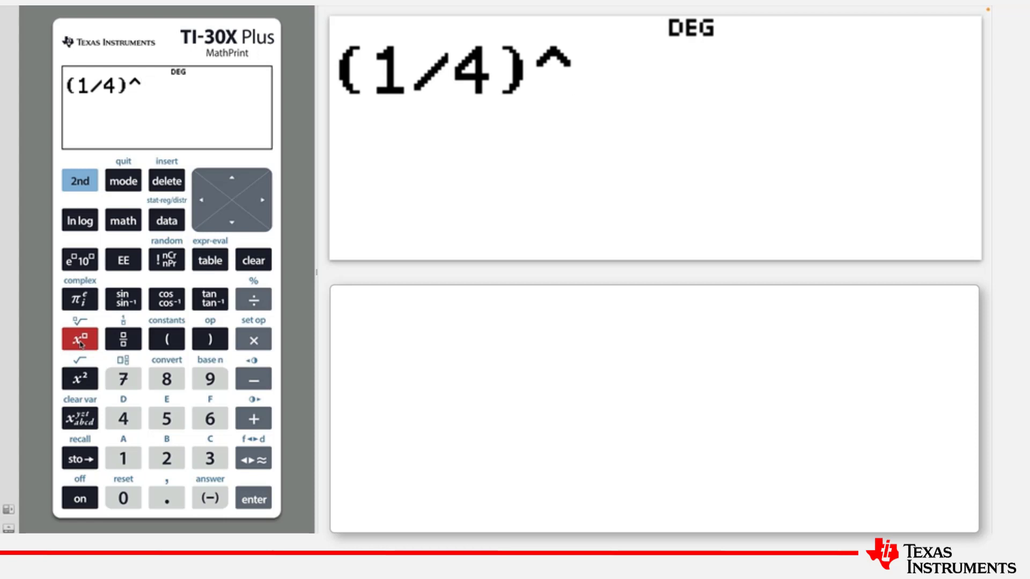
key(3)
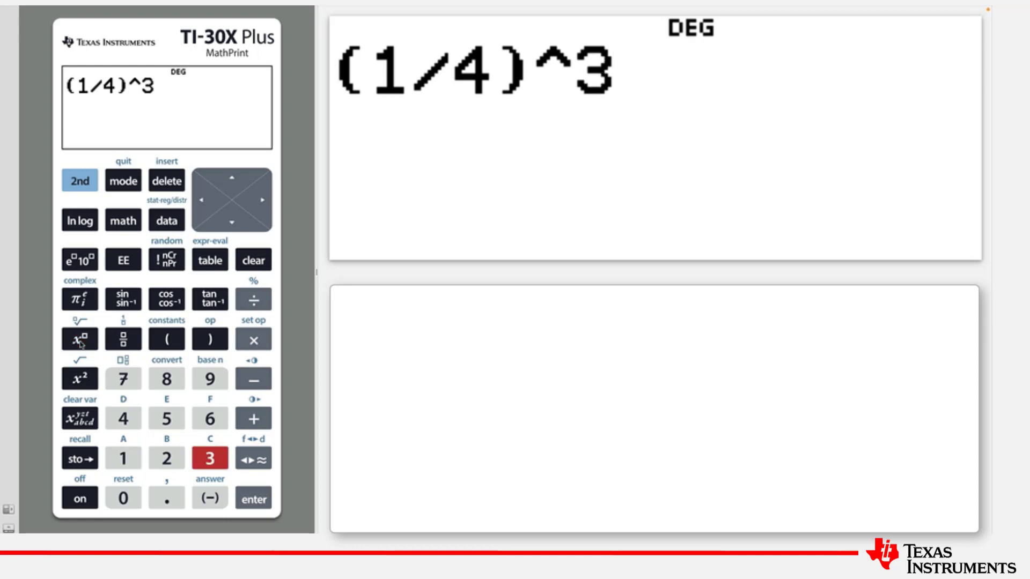
key(Return)
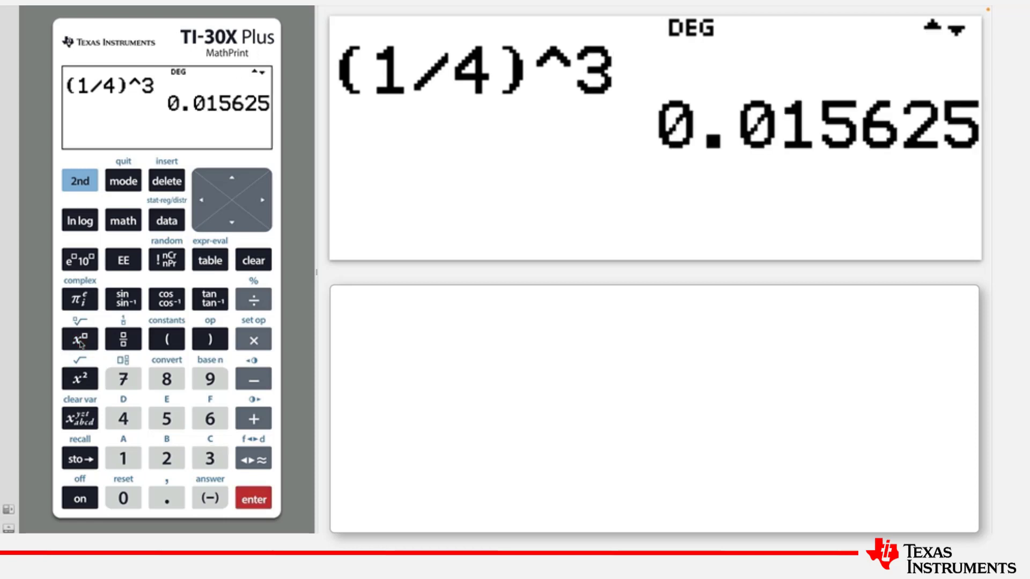
click(252, 460)
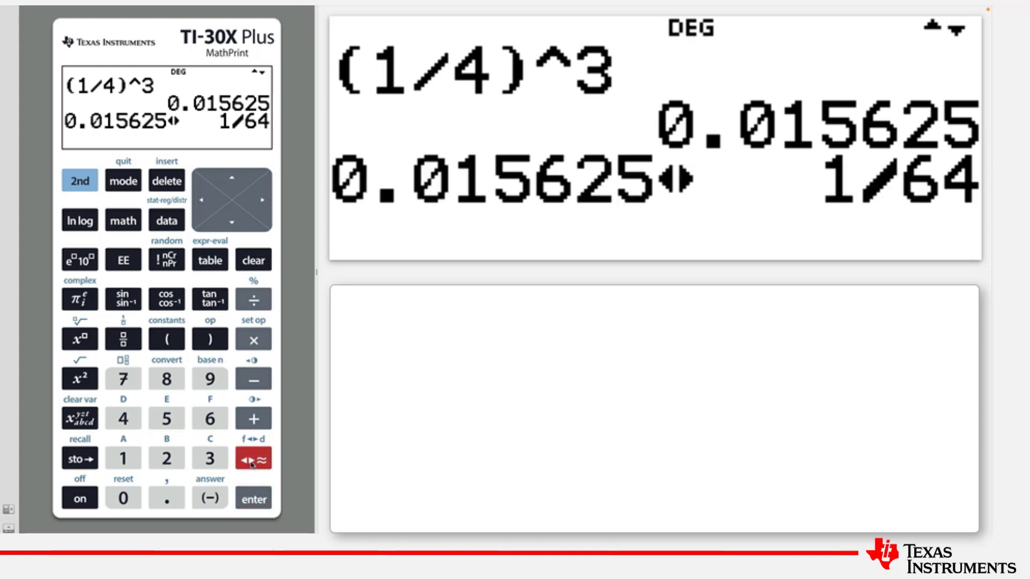